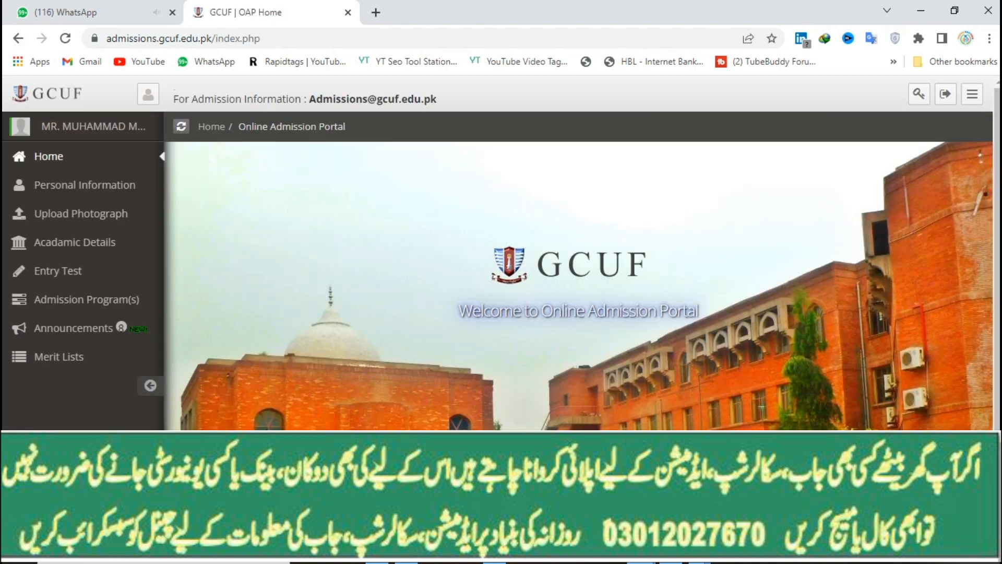
# Step: Save the record in the applicant's personal information form, and open the photograph upload page
pyautogui.click(85, 185)
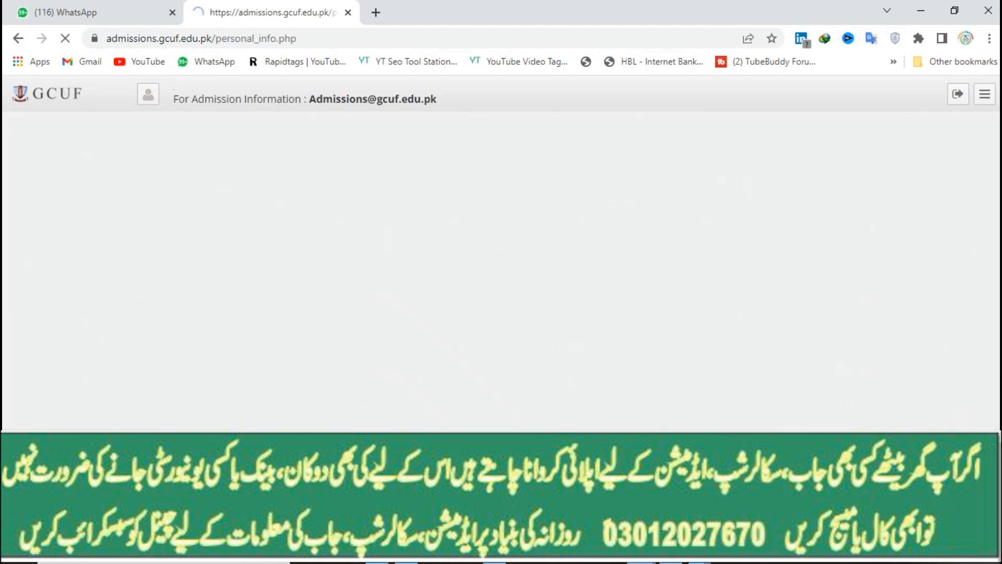
pyautogui.scroll(-2, 578, 302)
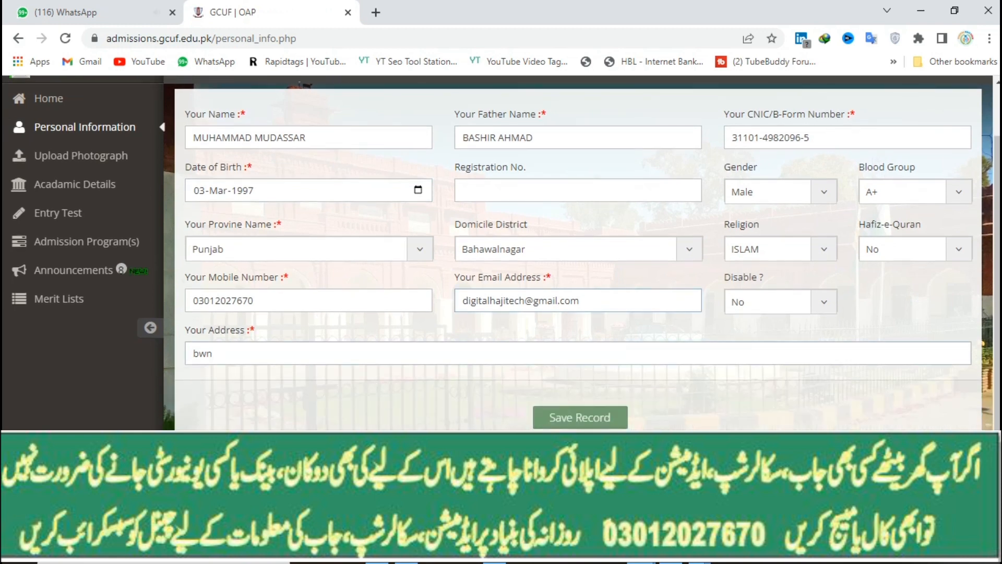
pyautogui.click(580, 417)
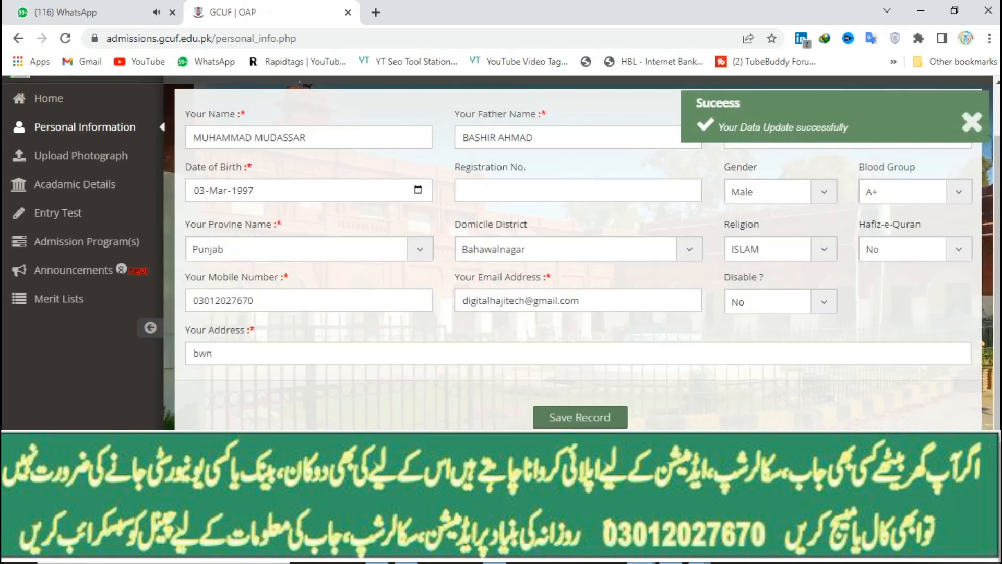
pyautogui.click(81, 155)
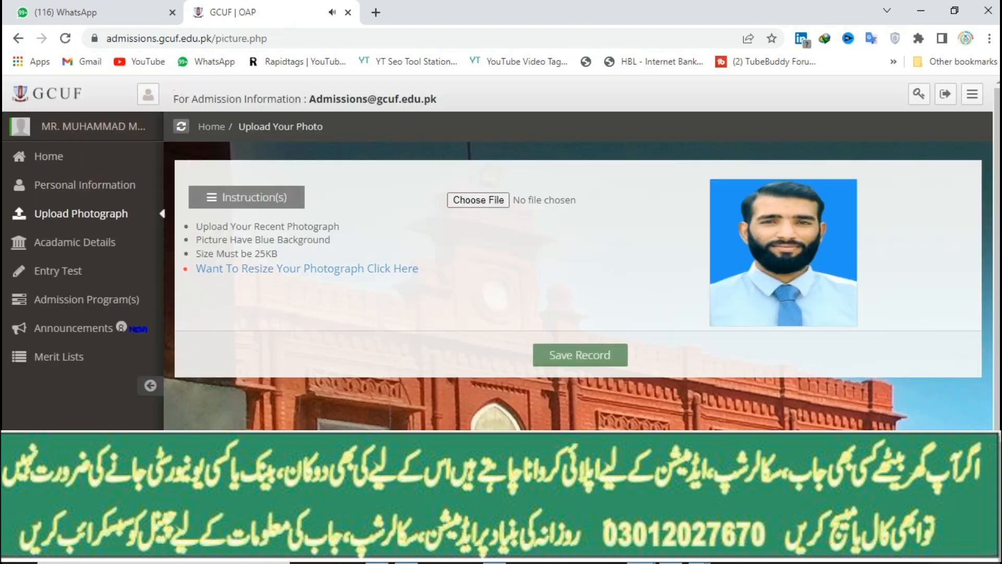
# Step: In the academic details, set the degree type to Secondary School Certificate / Matriculation / O-level and the degree title to Matriculation(Science)
pyautogui.click(75, 242)
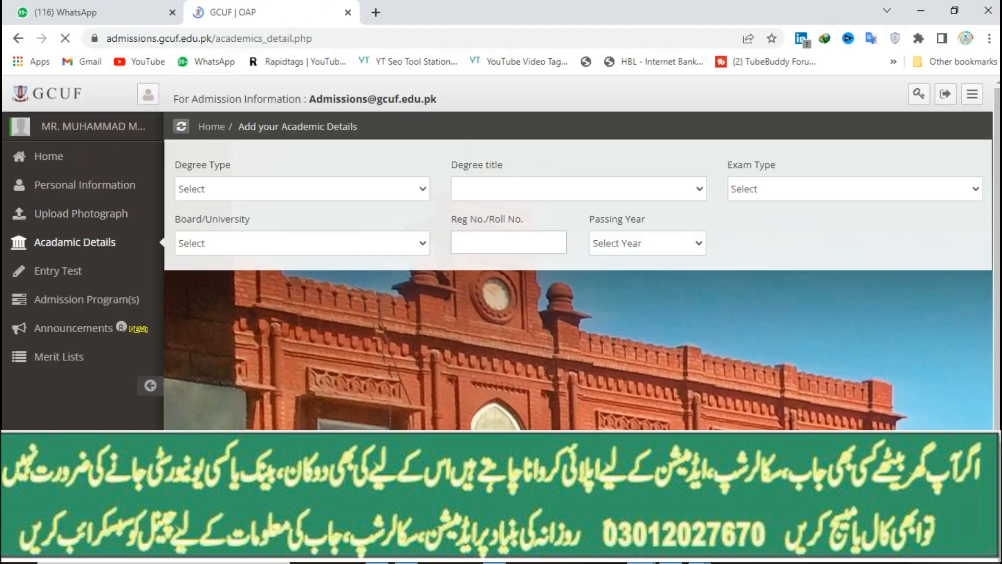
pyautogui.click(303, 189)
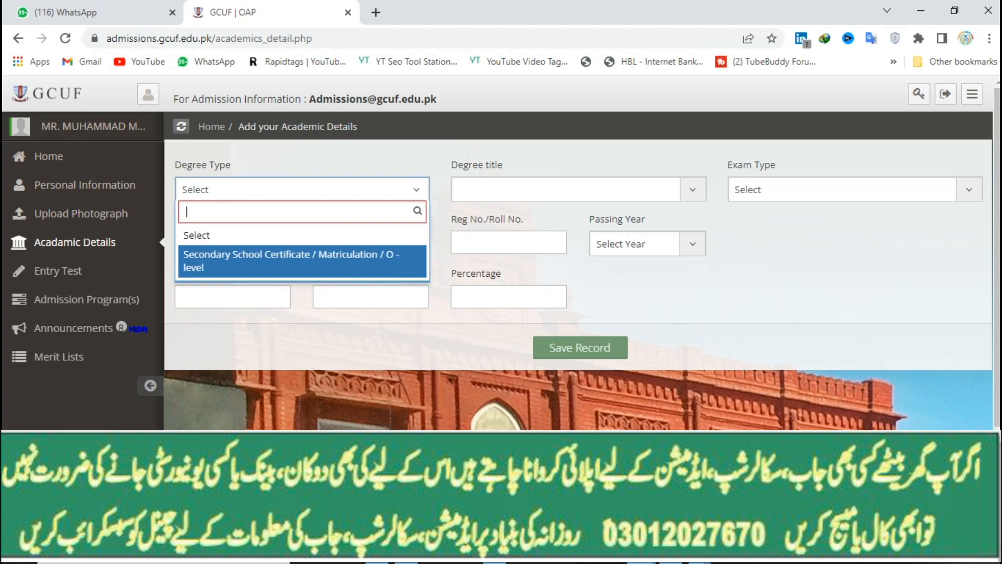
pyautogui.click(303, 261)
pyautogui.click(578, 190)
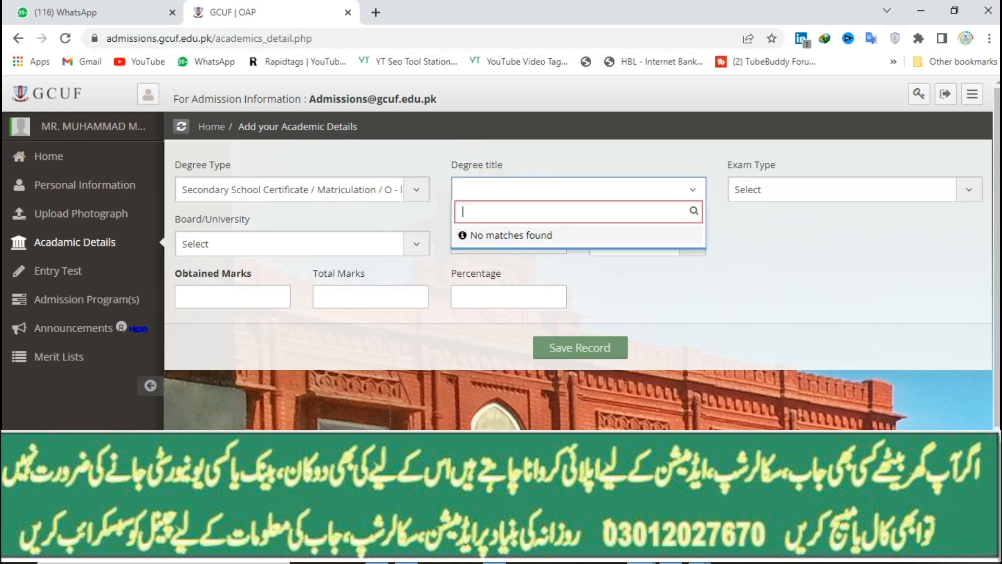
pyautogui.click(578, 190)
pyautogui.click(578, 189)
pyautogui.click(578, 190)
pyautogui.click(578, 190)
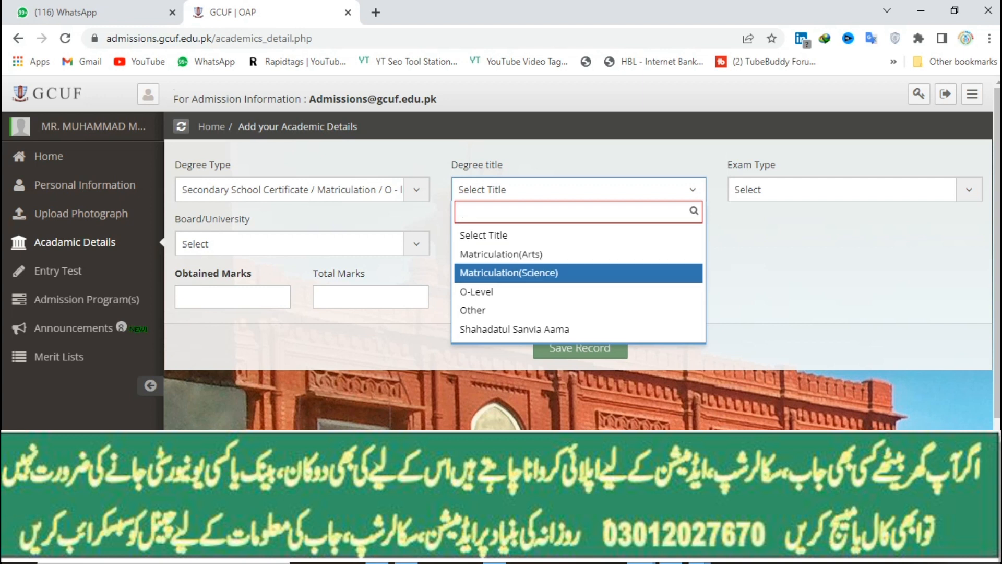
pyautogui.click(579, 273)
# Step: Set the matriculation's exam type to Annual (1st) and its board to BISE Bahawalpur
pyautogui.click(855, 190)
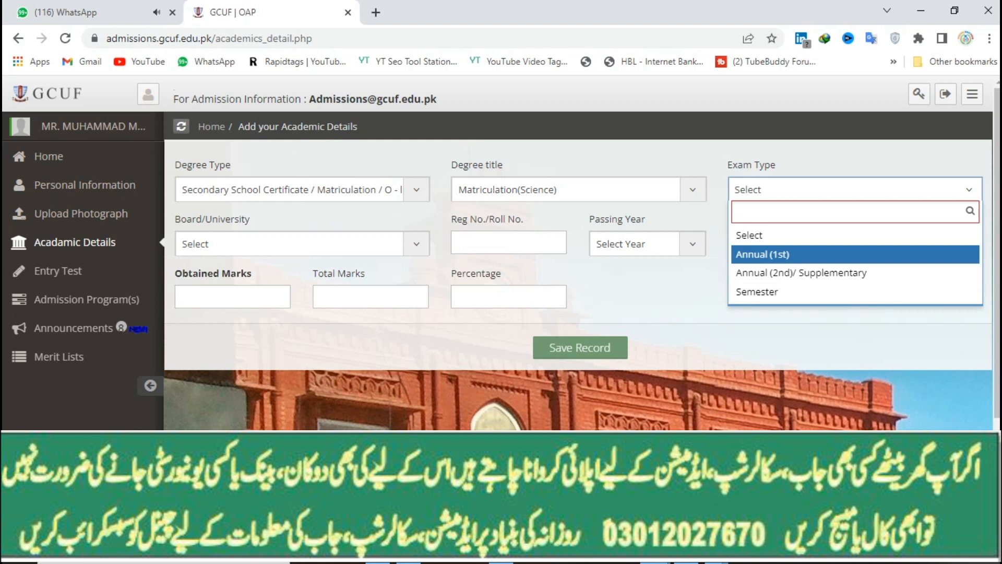
pyautogui.press('Return')
pyautogui.click(301, 244)
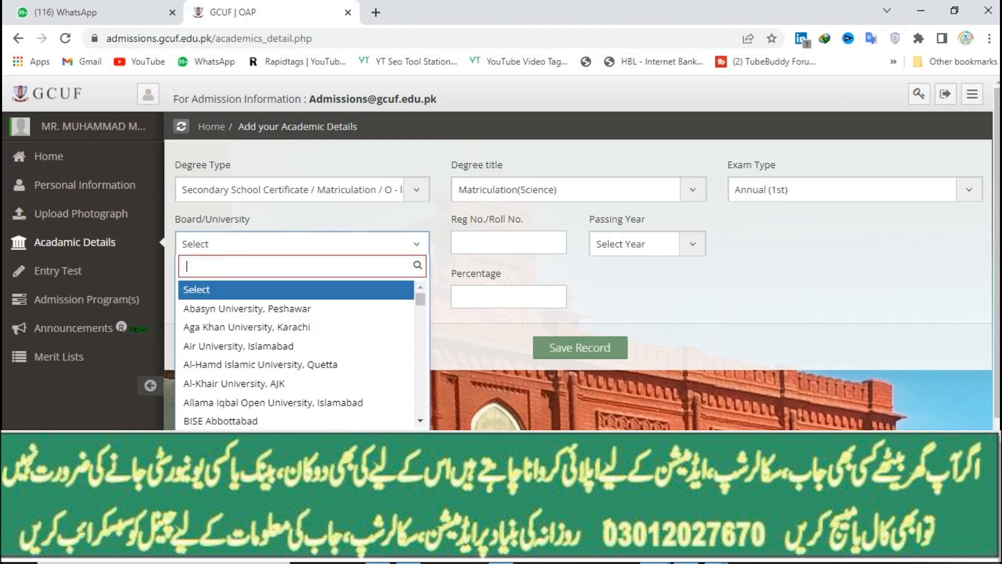
pyautogui.press('Escape')
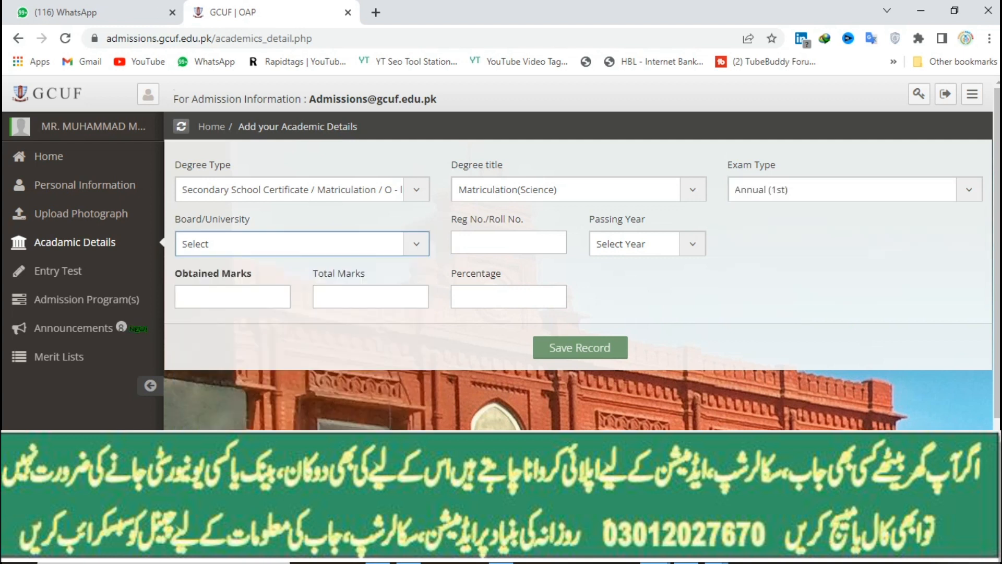
pyautogui.click(855, 189)
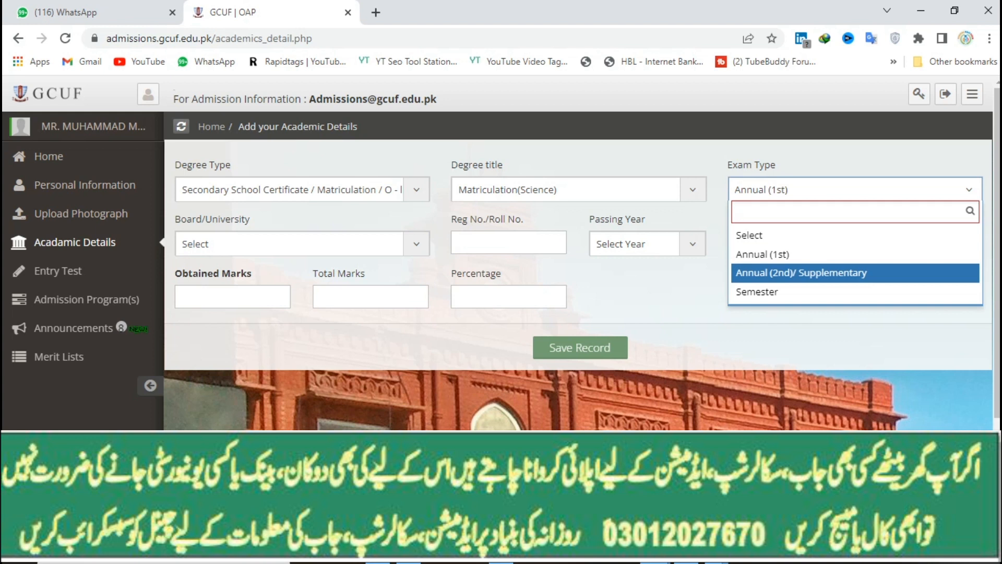
pyautogui.click(302, 243)
pyautogui.click(302, 244)
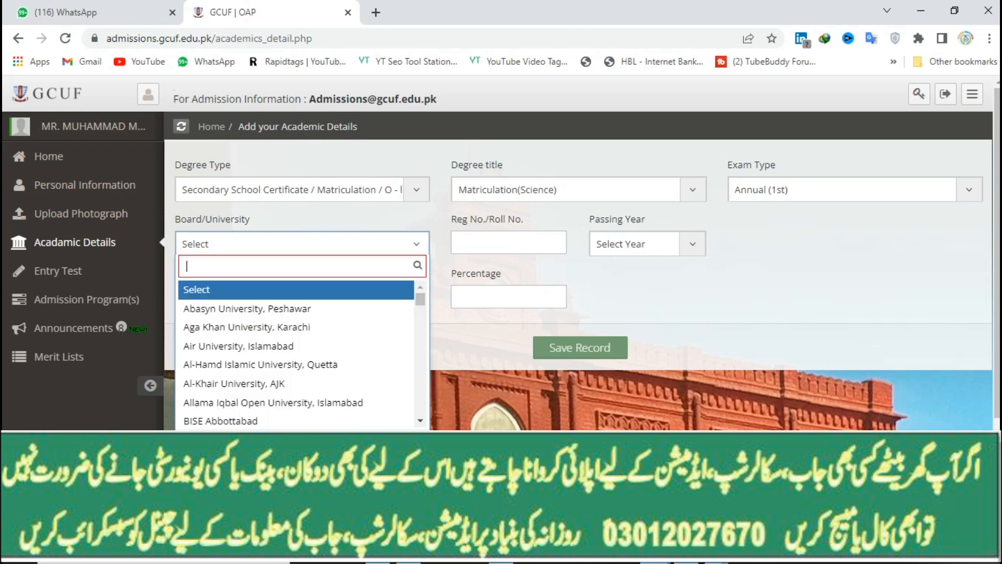
pyautogui.scroll(-1, 292, 342)
pyautogui.click(293, 385)
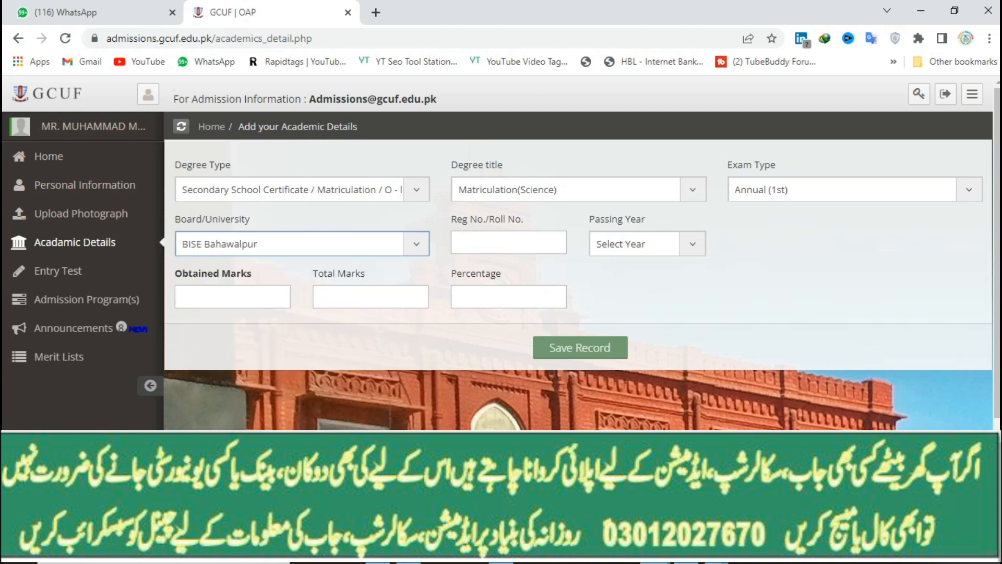
# Step: Enter the applicant's matriculation roll number and set the passing year to 2019
pyautogui.click(508, 243)
pyautogui.write('112222')
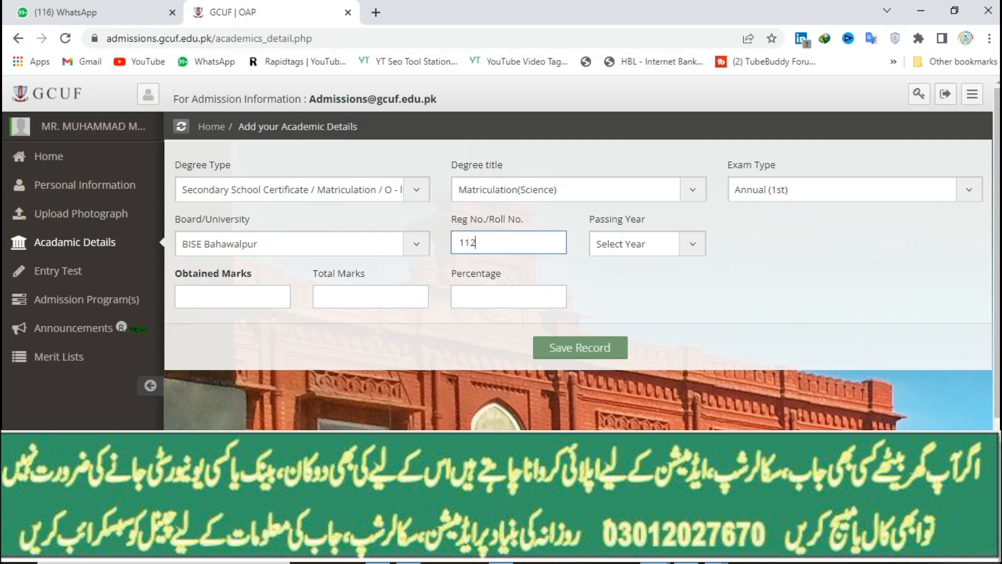
pyautogui.click(647, 244)
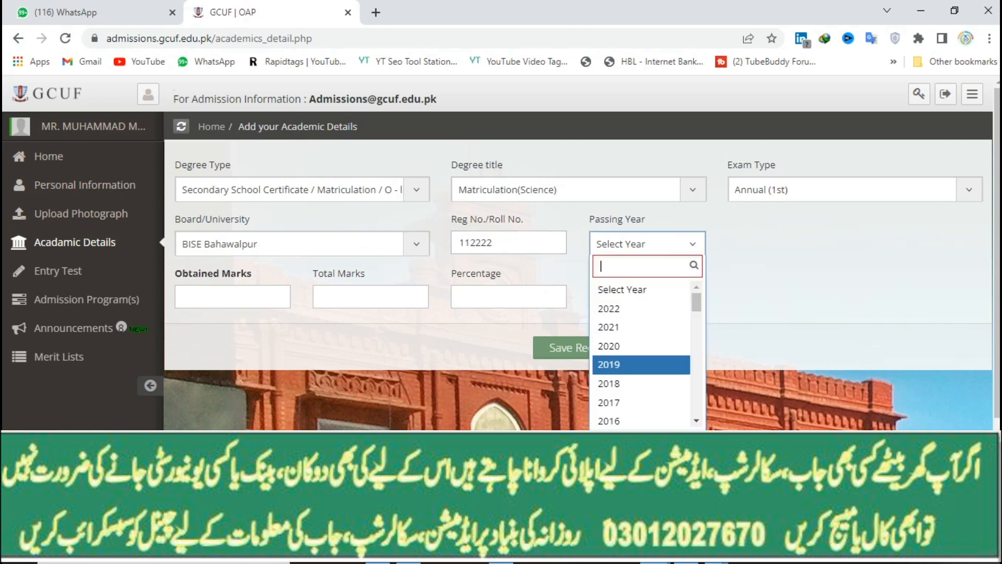
pyautogui.click(641, 365)
# Step: Enter 990 obtained marks out of 1100 total marks for the matriculation and save the record
pyautogui.click(230, 296)
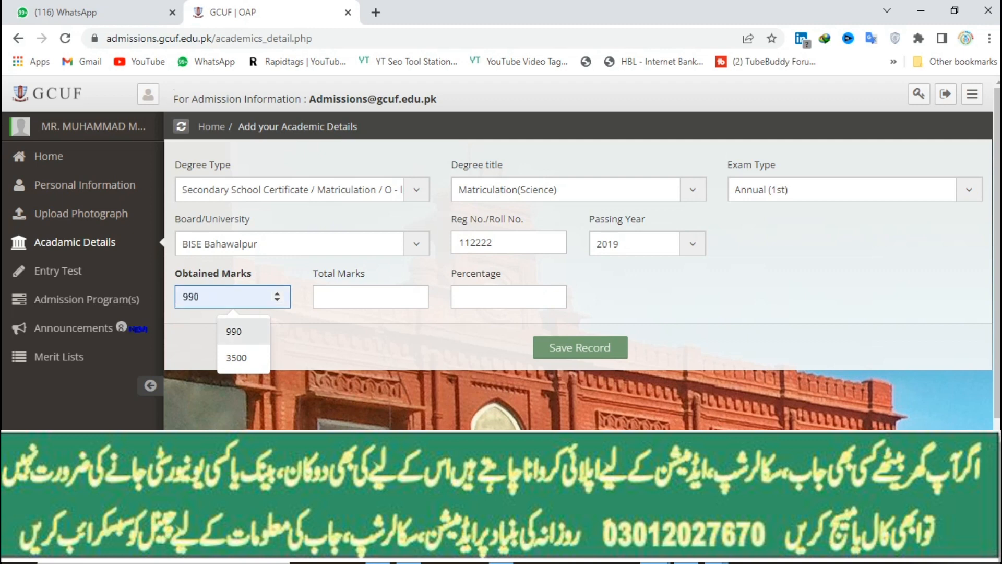
pyautogui.click(235, 331)
pyautogui.click(371, 296)
pyautogui.click(376, 331)
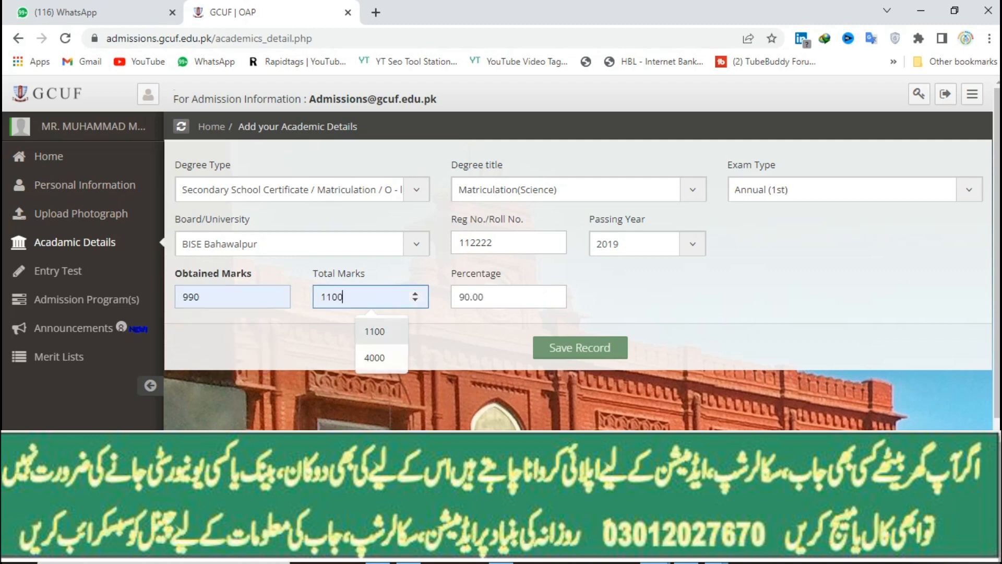
pyautogui.click(579, 348)
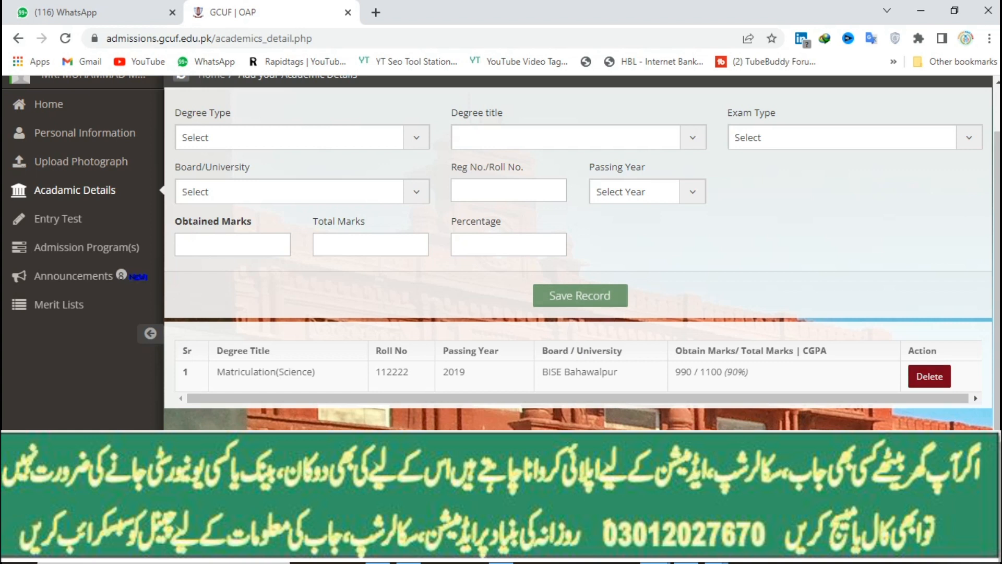
# Step: Start a second academic entry with degree type Higher Secondary School Certificate/Intermediate and degree title Fsc(Pre-Medical)
pyautogui.click(303, 137)
pyautogui.click(300, 209)
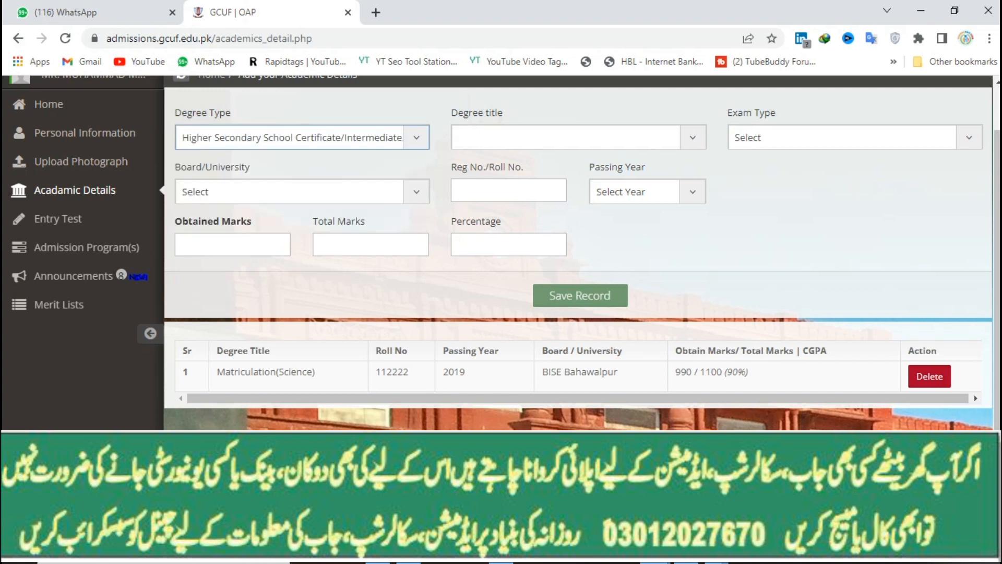
pyautogui.click(574, 137)
pyautogui.scroll(-1, 573, 276)
pyautogui.scroll(-3, 572, 276)
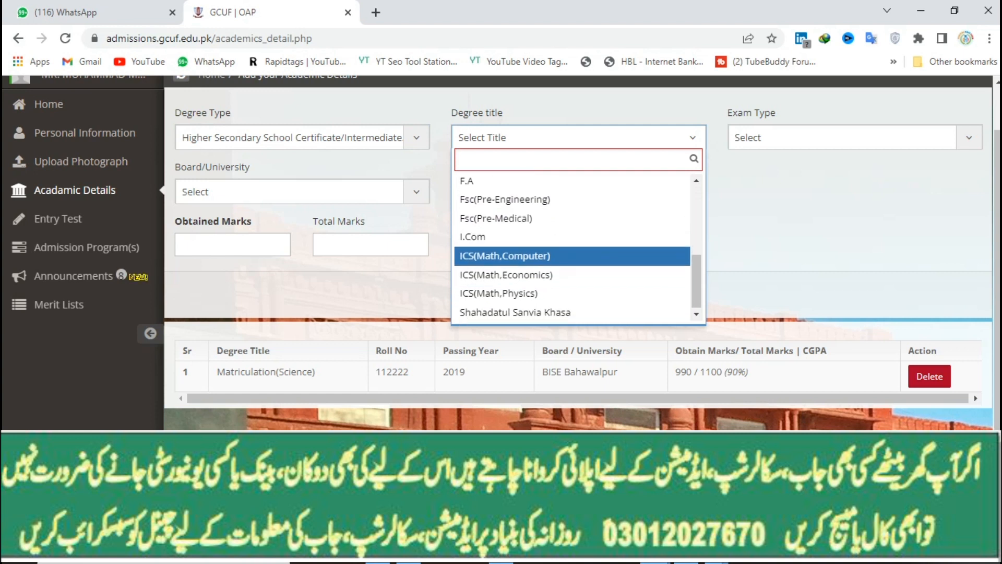
pyautogui.click(572, 218)
# Step: Set the intermediate degree's exam type to Annual (1st) and its board to BISE Lahore
pyautogui.click(855, 137)
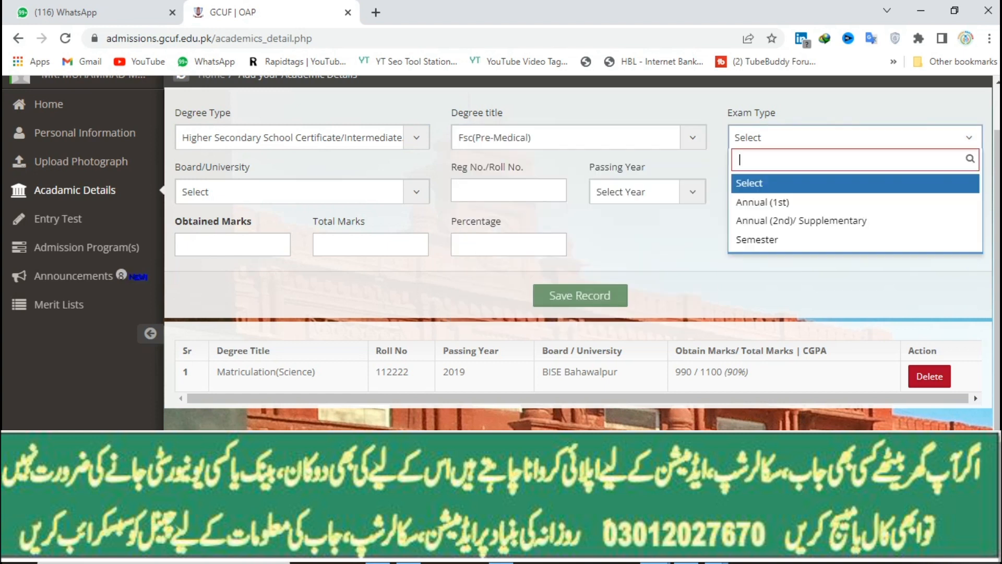
pyautogui.click(855, 202)
pyautogui.click(301, 191)
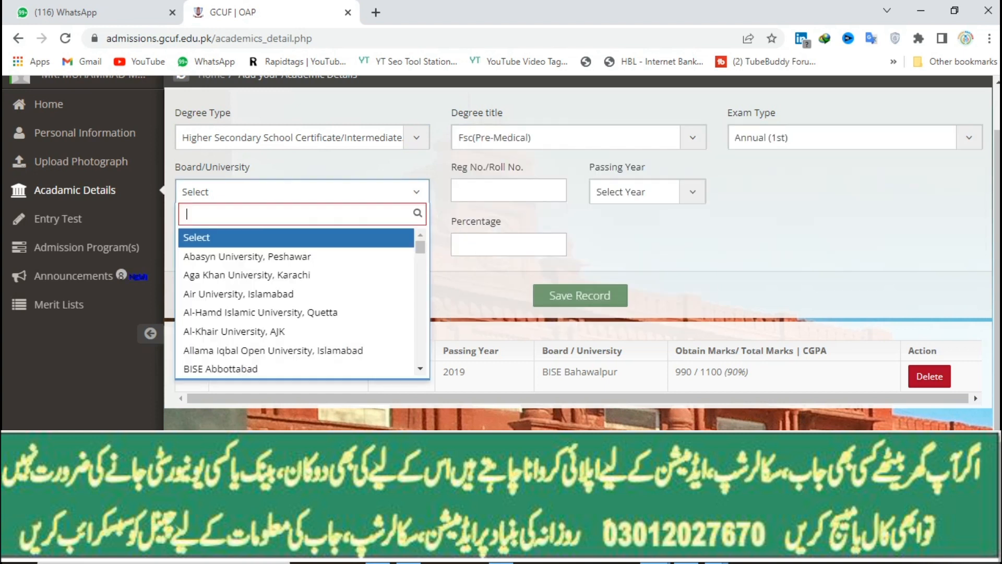
pyautogui.scroll(-3, 296, 326)
pyautogui.click(296, 318)
# Step: Enter the applicant's intermediate roll number and set the passing year to 2021
pyautogui.click(509, 190)
pyautogui.write('112233')
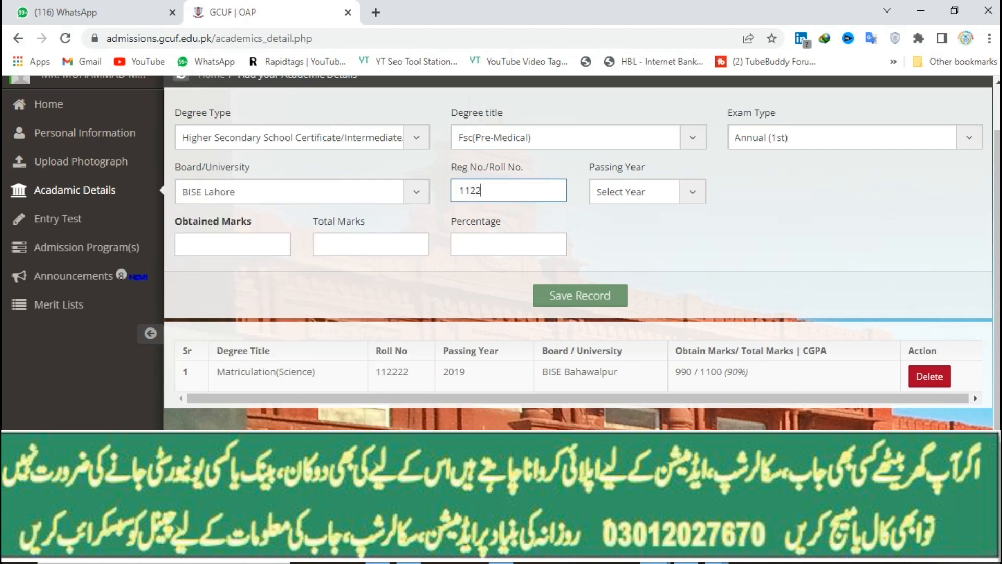
pyautogui.click(642, 192)
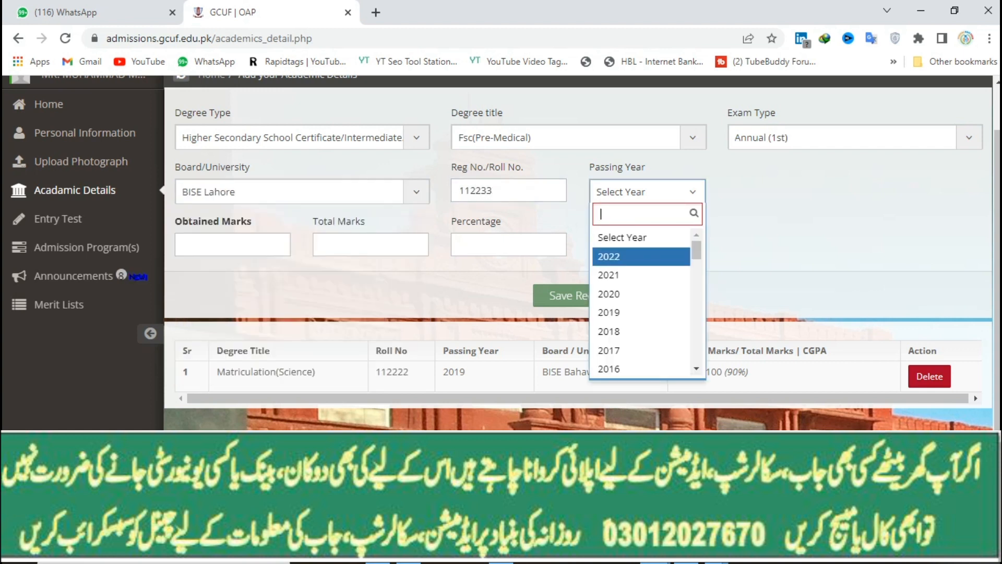
pyautogui.click(641, 256)
pyautogui.click(642, 192)
pyautogui.click(641, 272)
# Step: Enter 1020 obtained marks out of 1100 total marks for the intermediate degree and save the record
pyautogui.click(233, 244)
pyautogui.write('10')
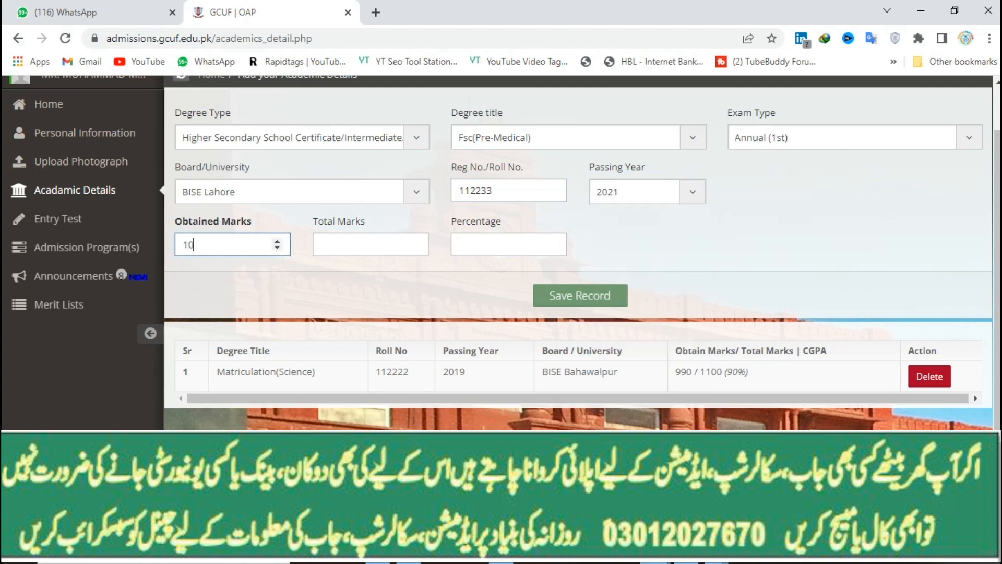
pyautogui.write('20')
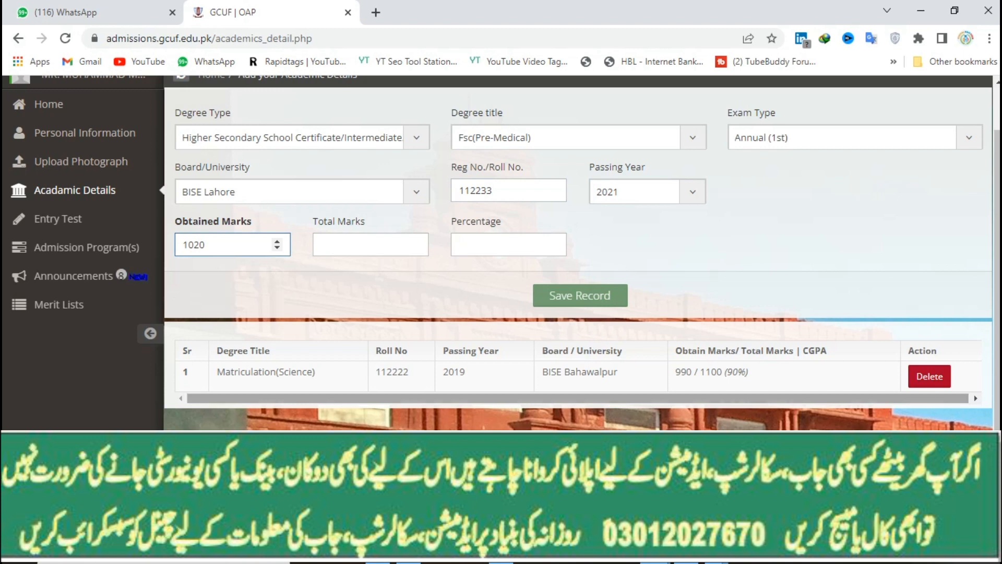
pyautogui.press('Tab')
pyautogui.click(375, 280)
pyautogui.click(580, 296)
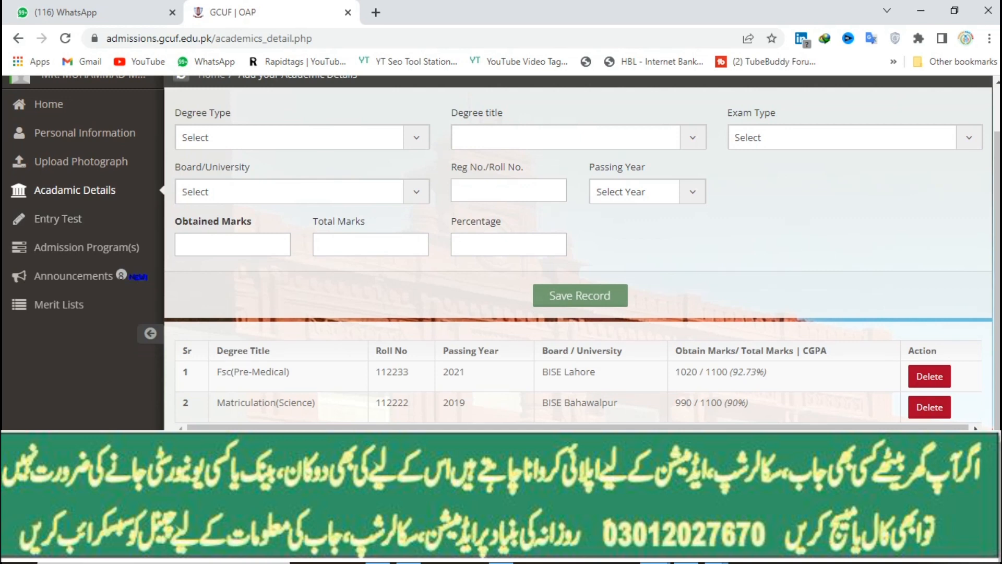
# Step: Open the entry test form and examine the available test names and the test description field
pyautogui.click(58, 218)
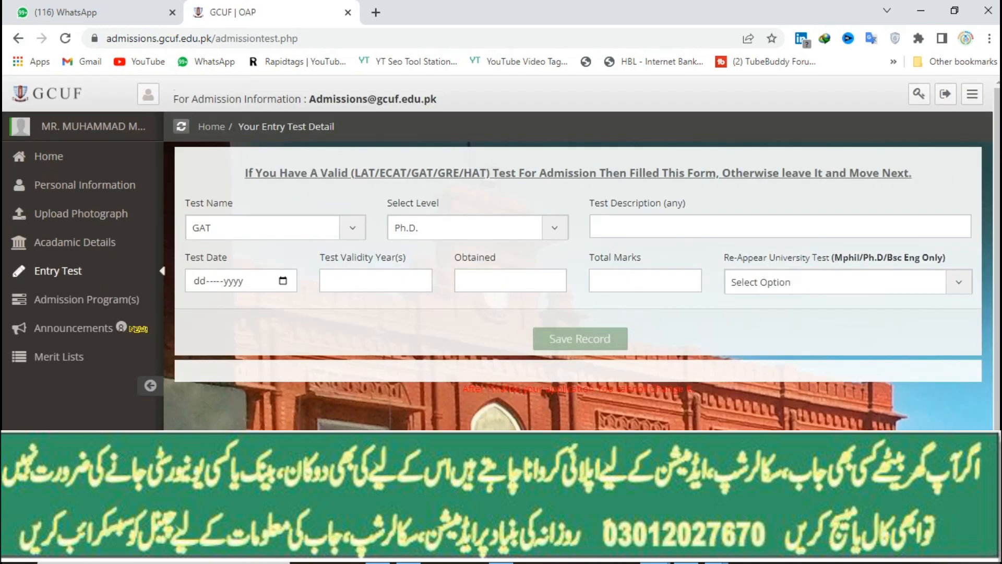
pyautogui.click(275, 228)
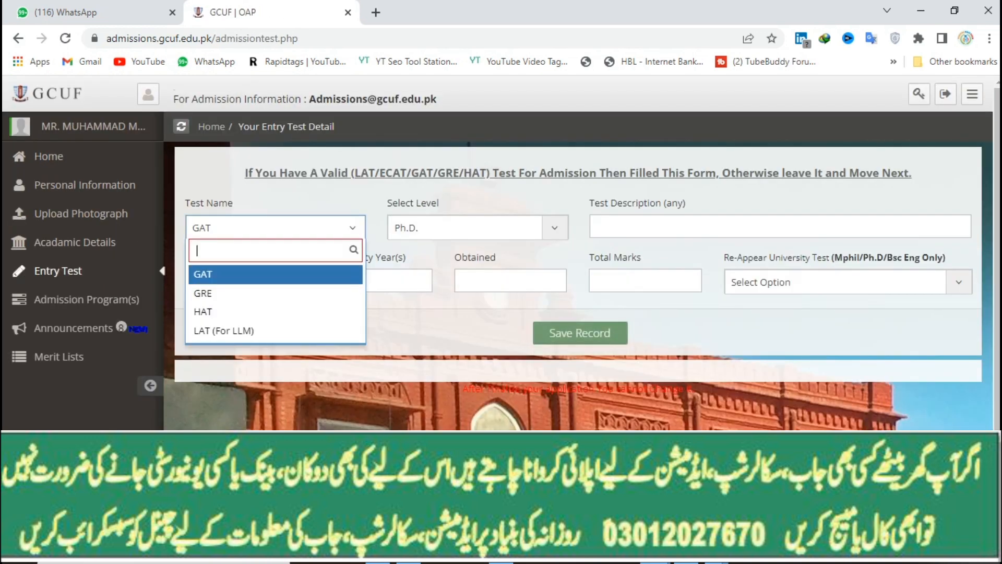
pyautogui.press('Down')
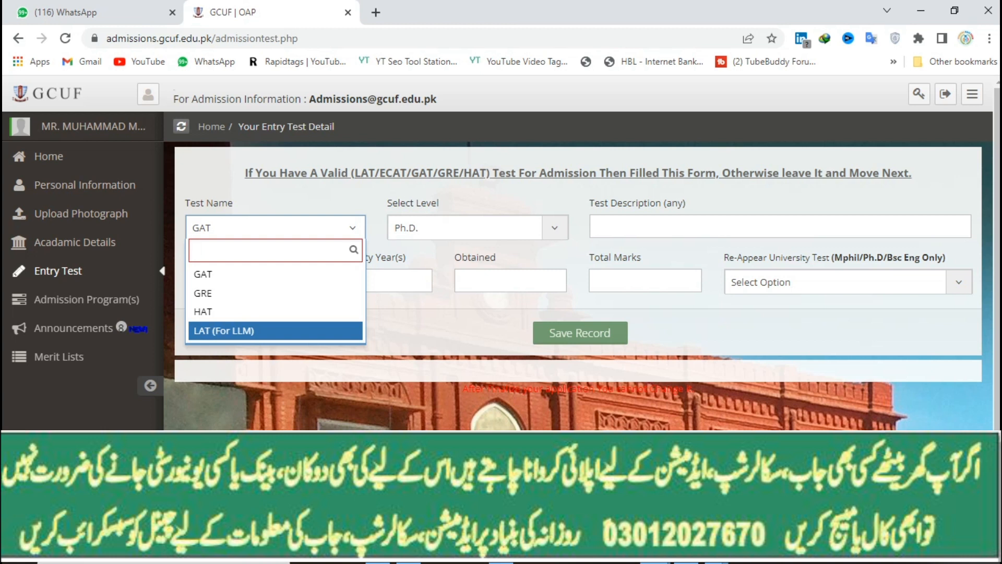
pyautogui.press('Escape')
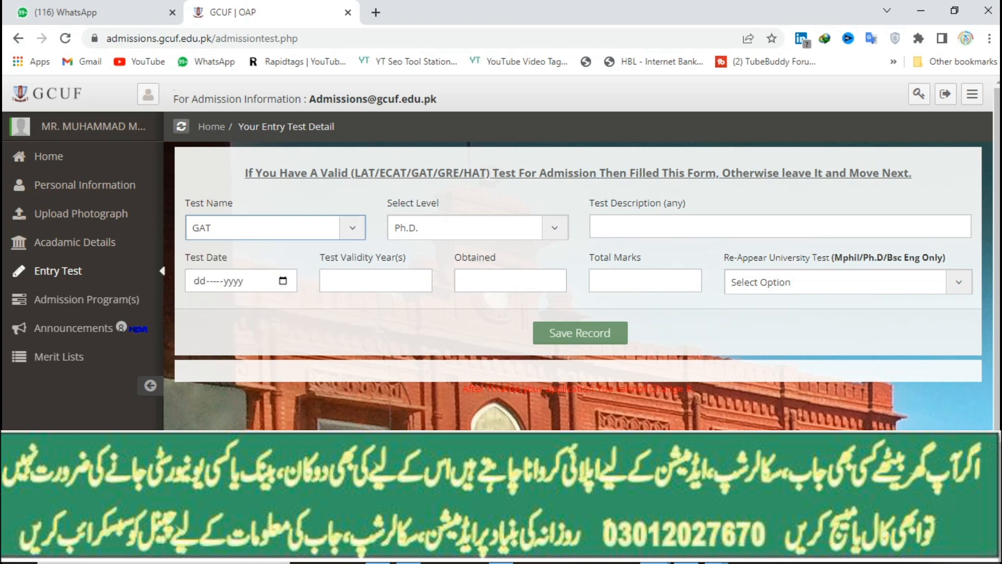
pyautogui.click(780, 226)
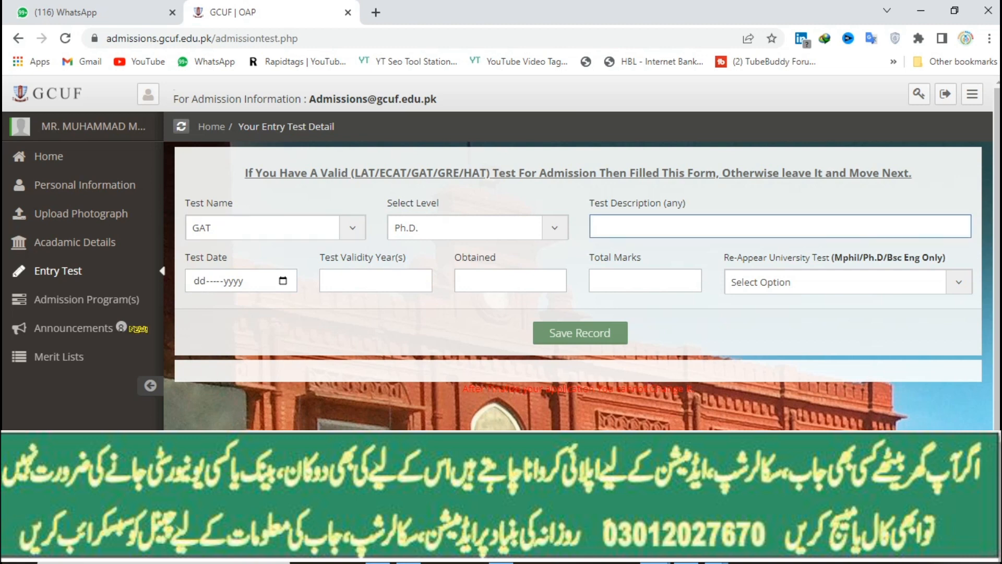
# Step: Open the admission program selection and choose Main Campus as the campus
pyautogui.click(87, 299)
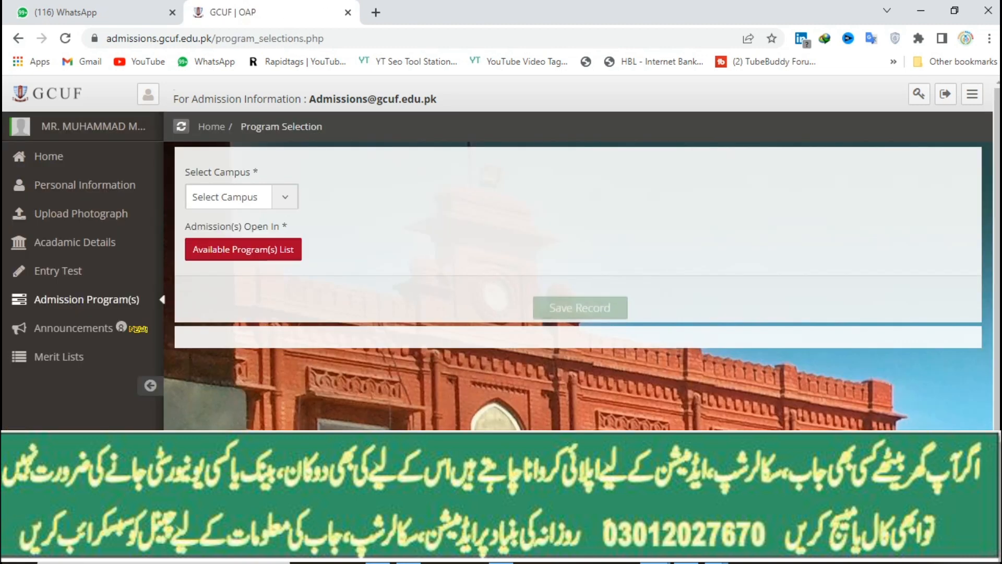
pyautogui.click(235, 196)
pyautogui.click(224, 260)
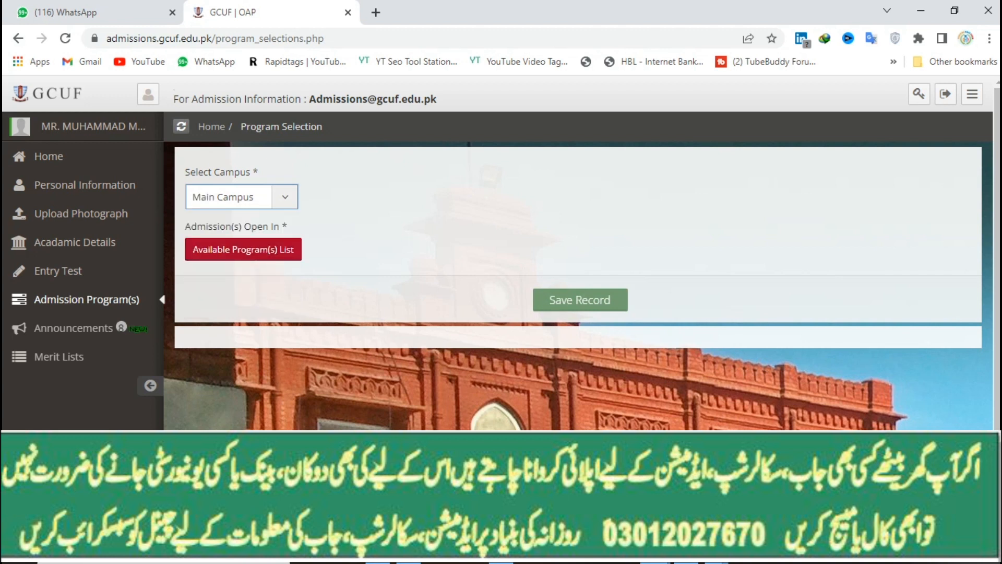
# Step: Set the admission level to Inter and try F.Sc (Pre-Engineering) as the program for Main Campus
pyautogui.click(376, 197)
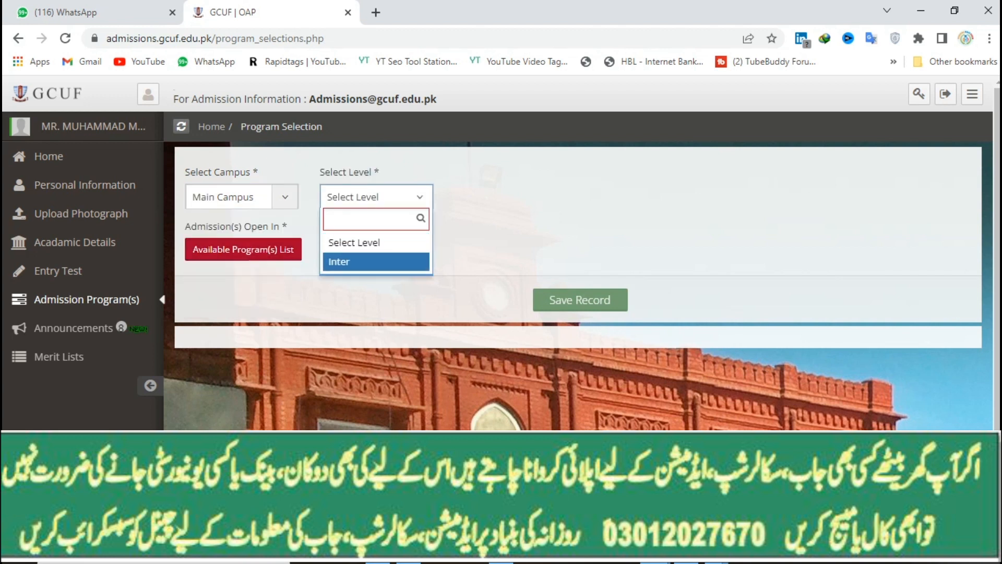
pyautogui.click(376, 261)
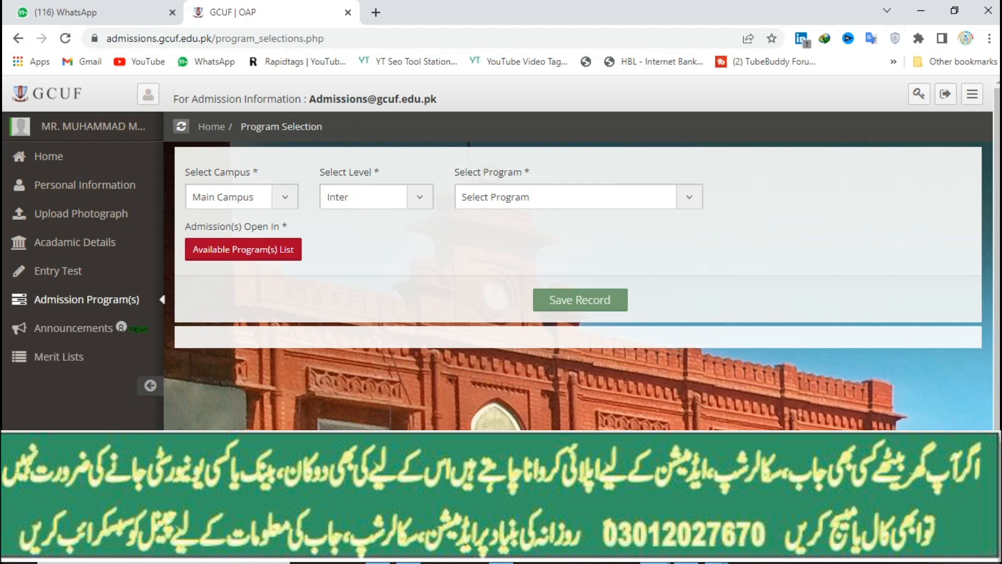
pyautogui.click(578, 197)
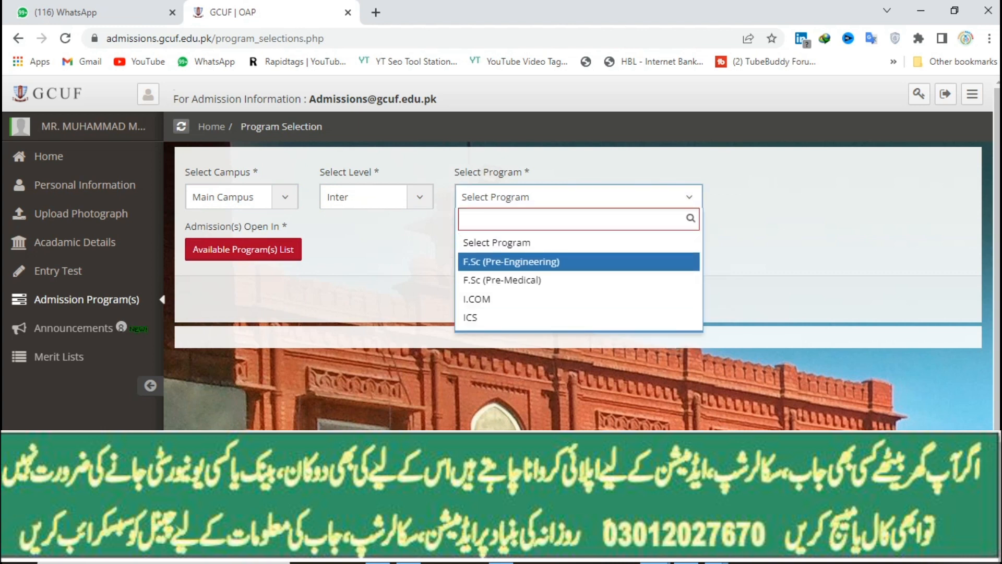
pyautogui.click(578, 261)
pyautogui.click(579, 196)
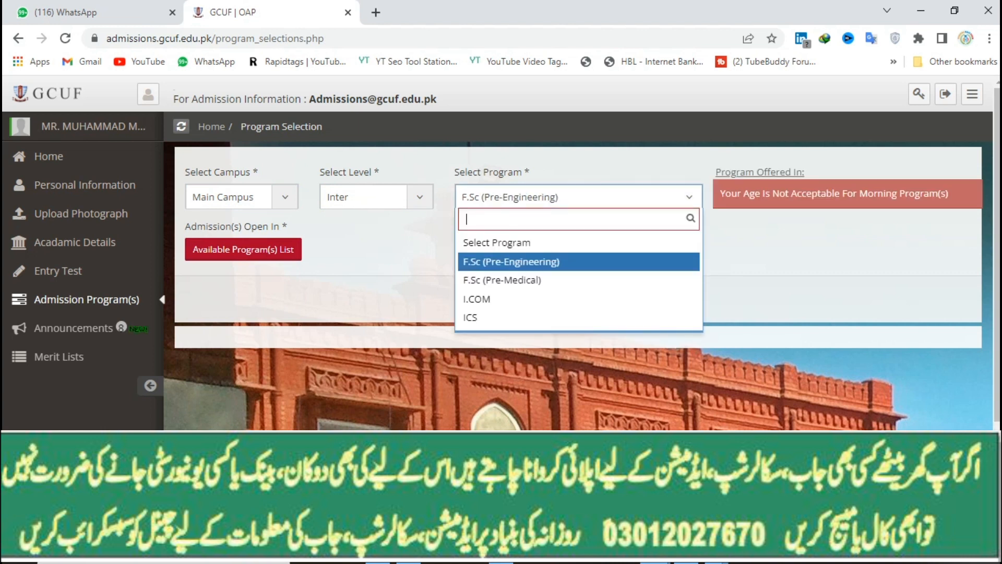
pyautogui.click(579, 262)
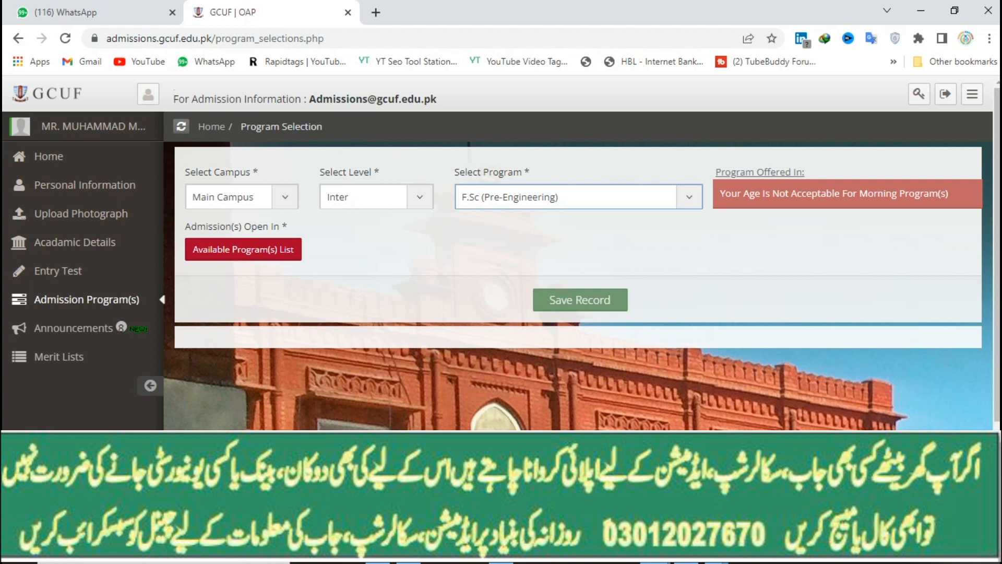
# Step: Try Chiniot Campus as the admission campus and return the selection to Main Campus
pyautogui.click(242, 197)
pyautogui.click(227, 277)
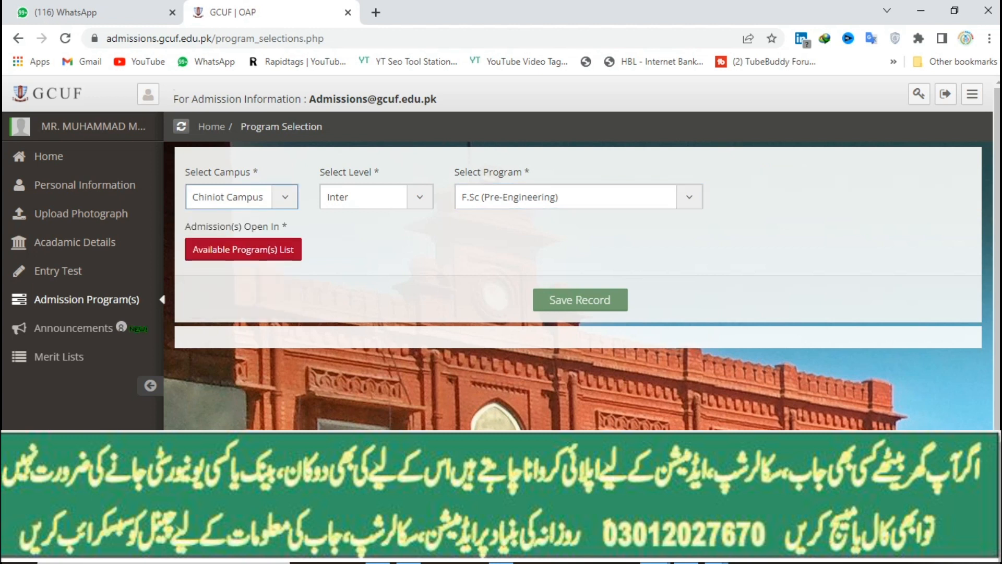
pyautogui.click(242, 197)
pyautogui.click(225, 260)
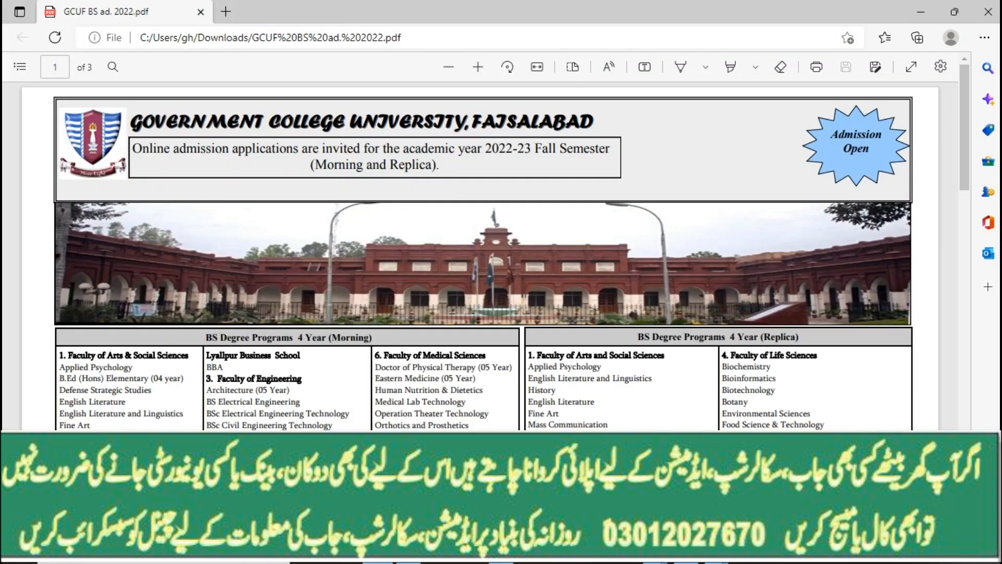
# Step: Switch to the GCUF BS ad. 2022 PDF and examine the BS degree programs offered in Morning and Replica
pyautogui.scroll(-5, 483, 256)
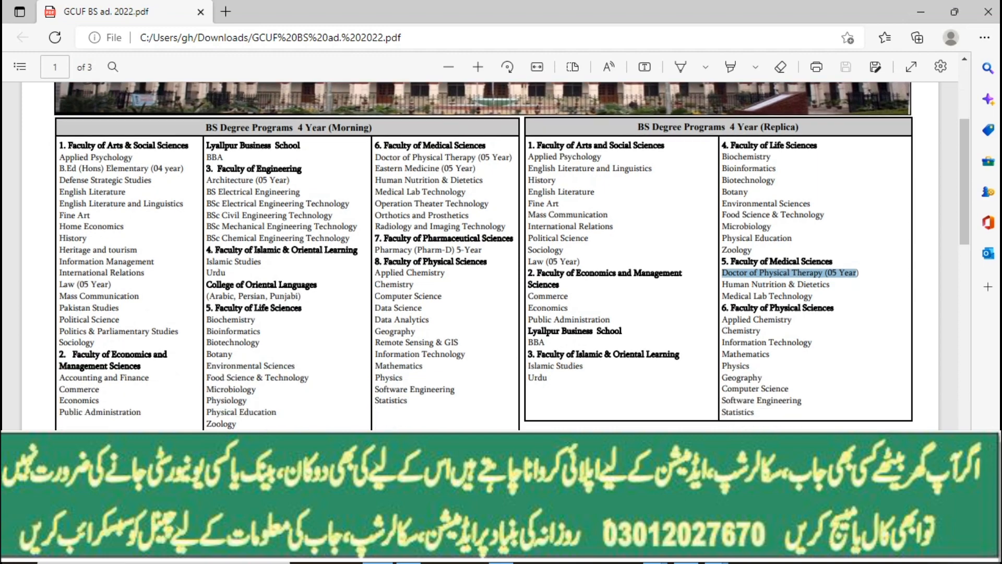
pyautogui.scroll(-10, 480, 256)
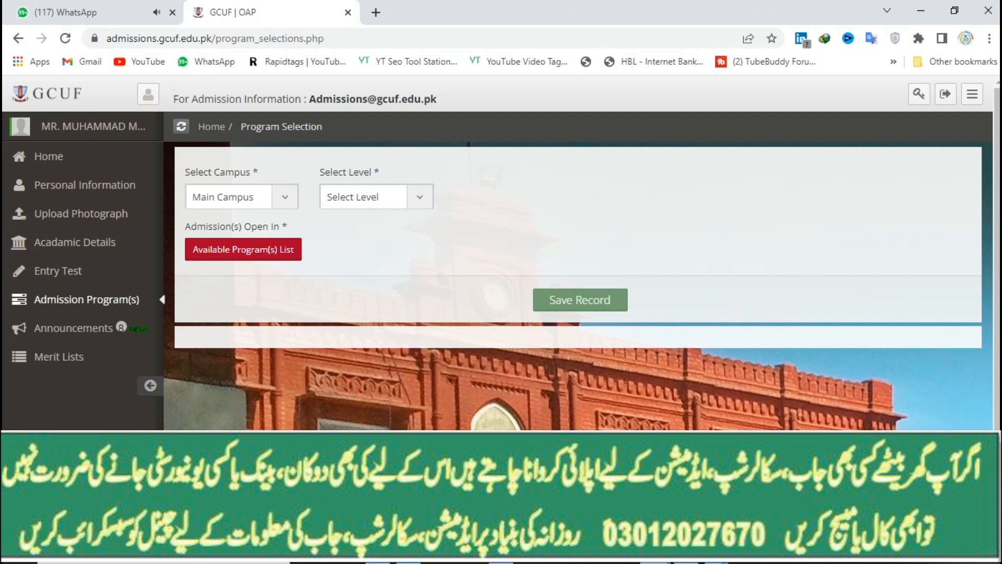
# Step: Return to the program selection form, choose Main Campus with level Inter and open the program choices
pyautogui.click(256, 197)
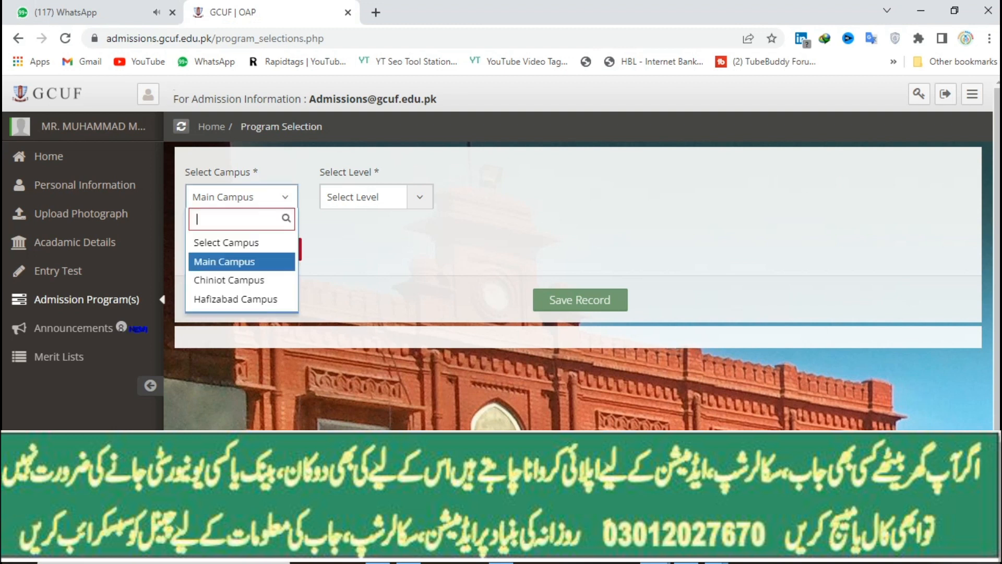
pyautogui.click(224, 262)
pyautogui.click(376, 197)
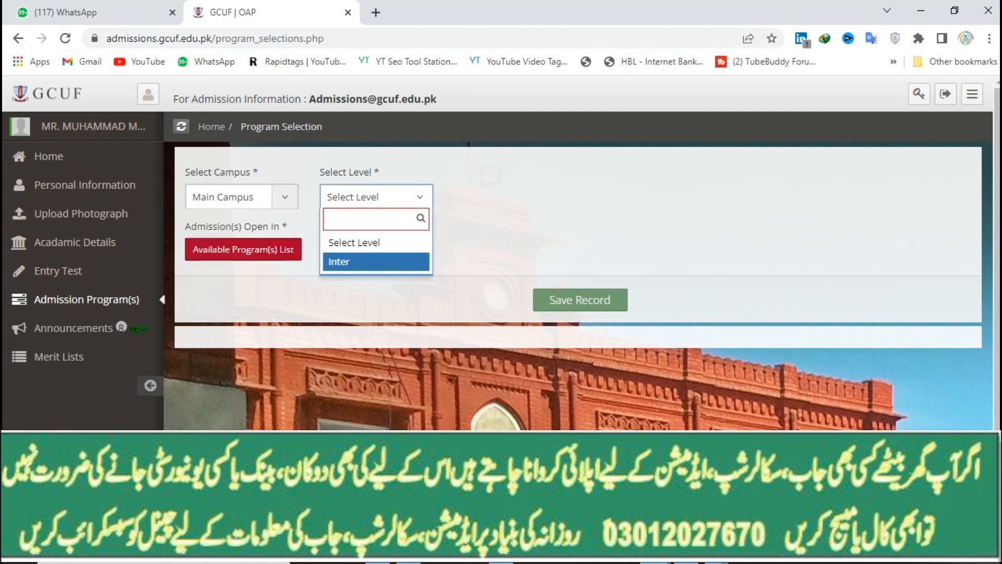
pyautogui.click(376, 262)
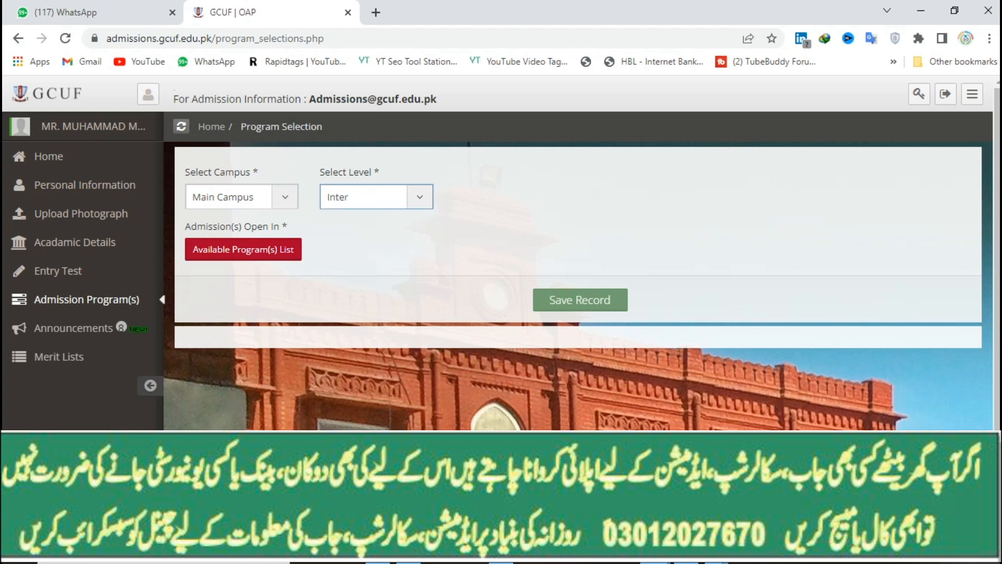
pyautogui.click(578, 197)
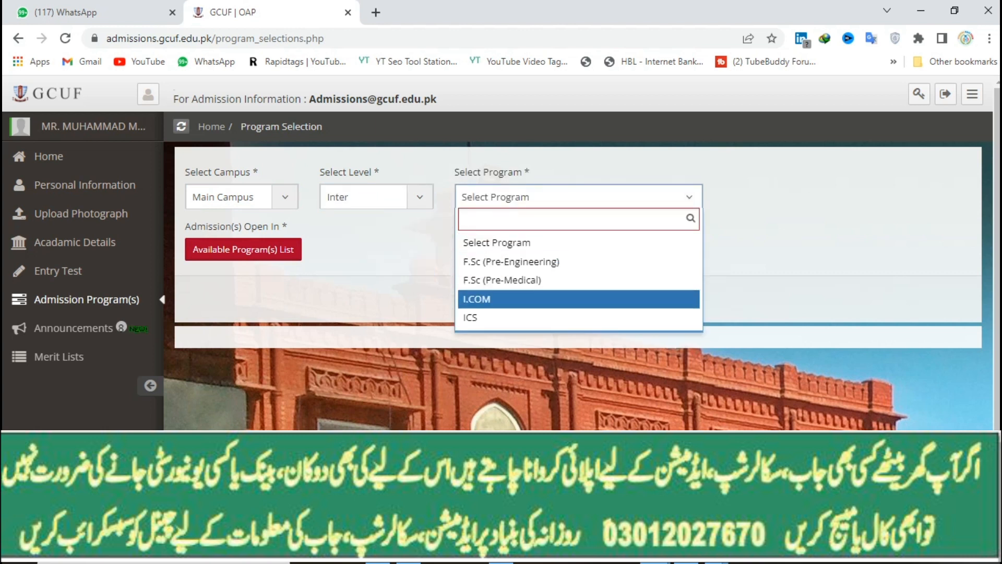